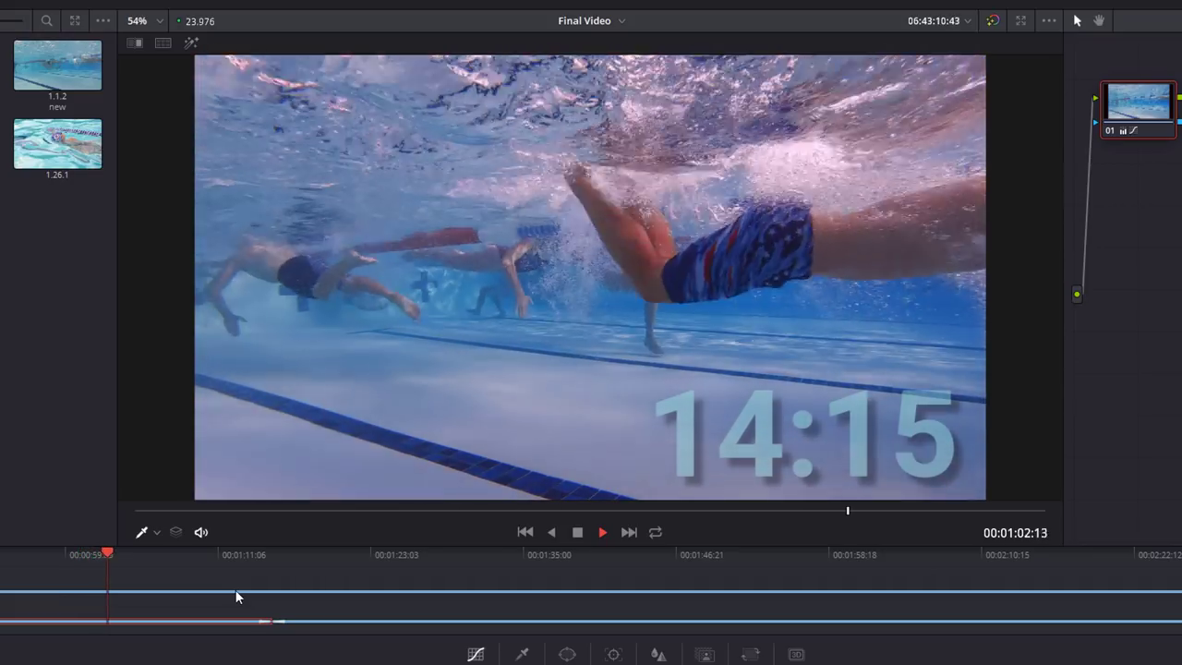
# - Stop playback at 00:00:59:12, then bypass and restore the existing grade to compare
pyautogui.press('space')
pyautogui.moveTo(117, 551); pyautogui.dragTo(68, 560)
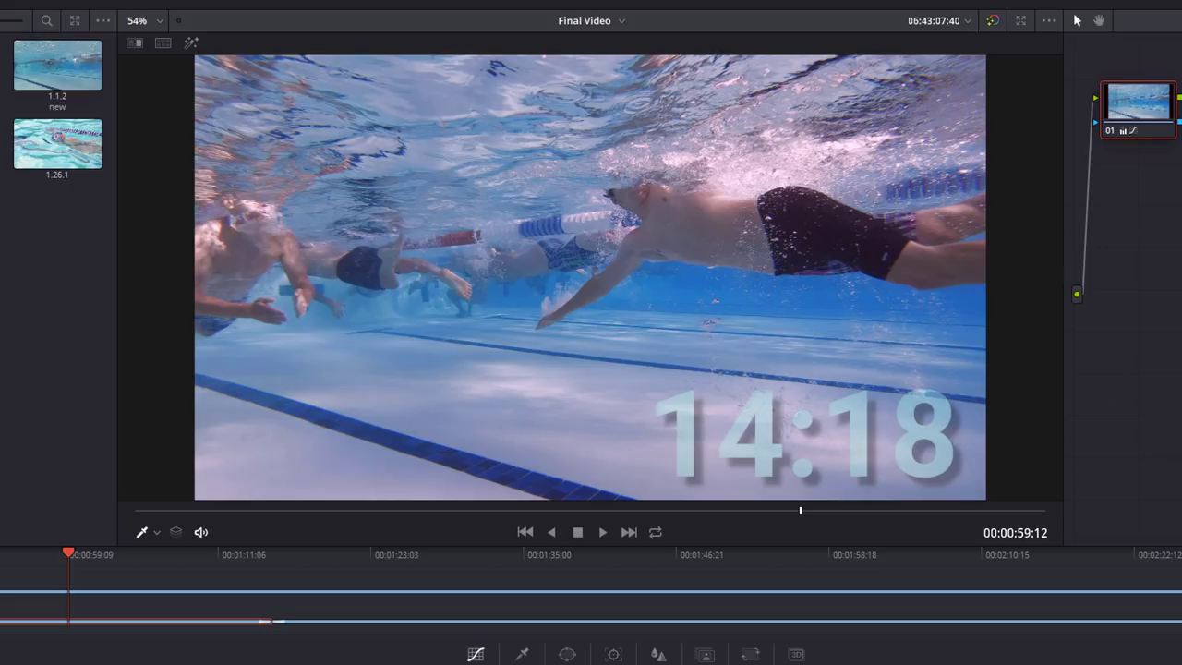
pyautogui.hotkey('shift', 'd')
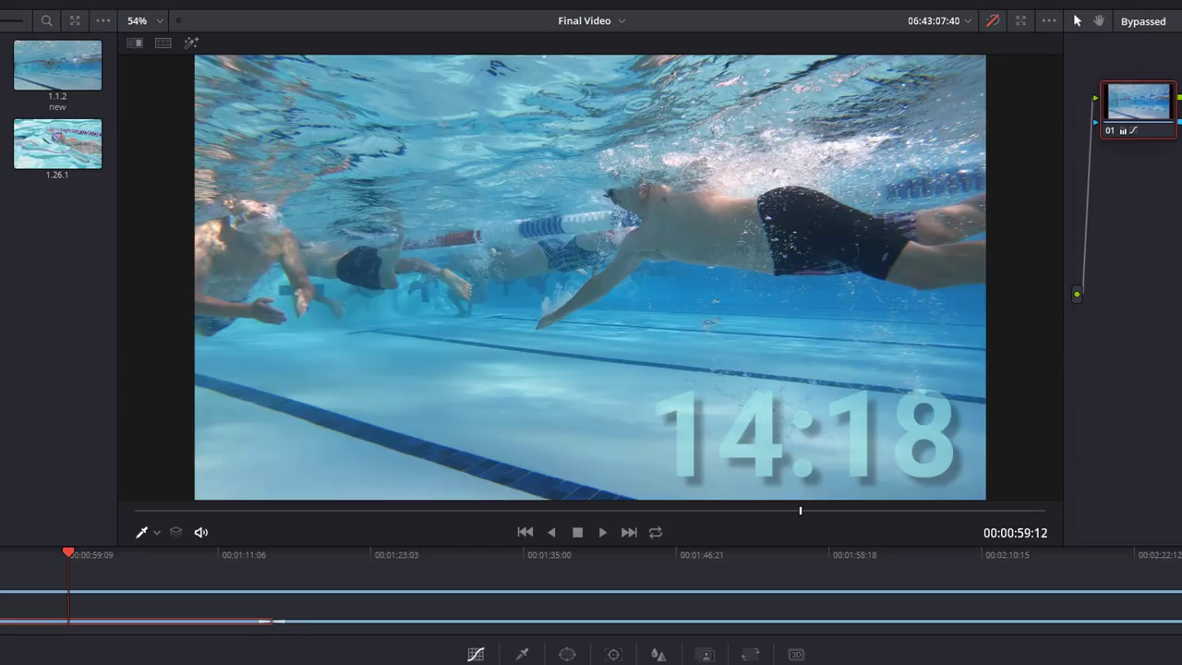
pyautogui.hotkey('shift', 'd')
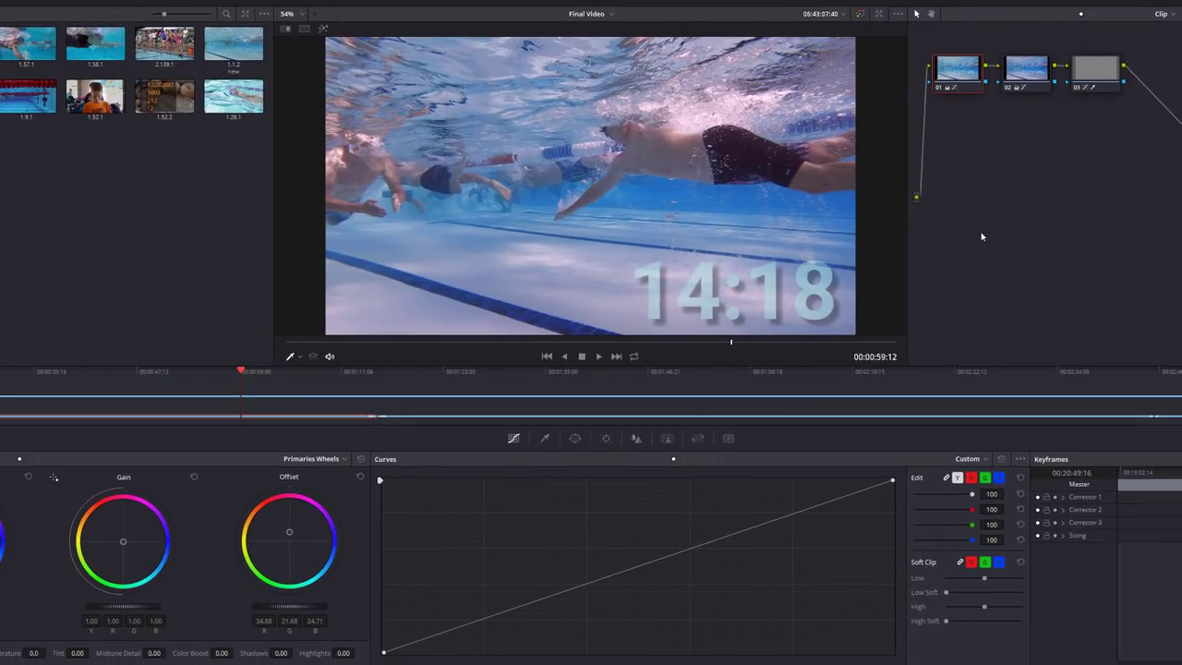
# - Reset the grade to a single node and warm the Offset to 38.61/20.09/22.61
pyautogui.hotkey('ctrl', 'Home')
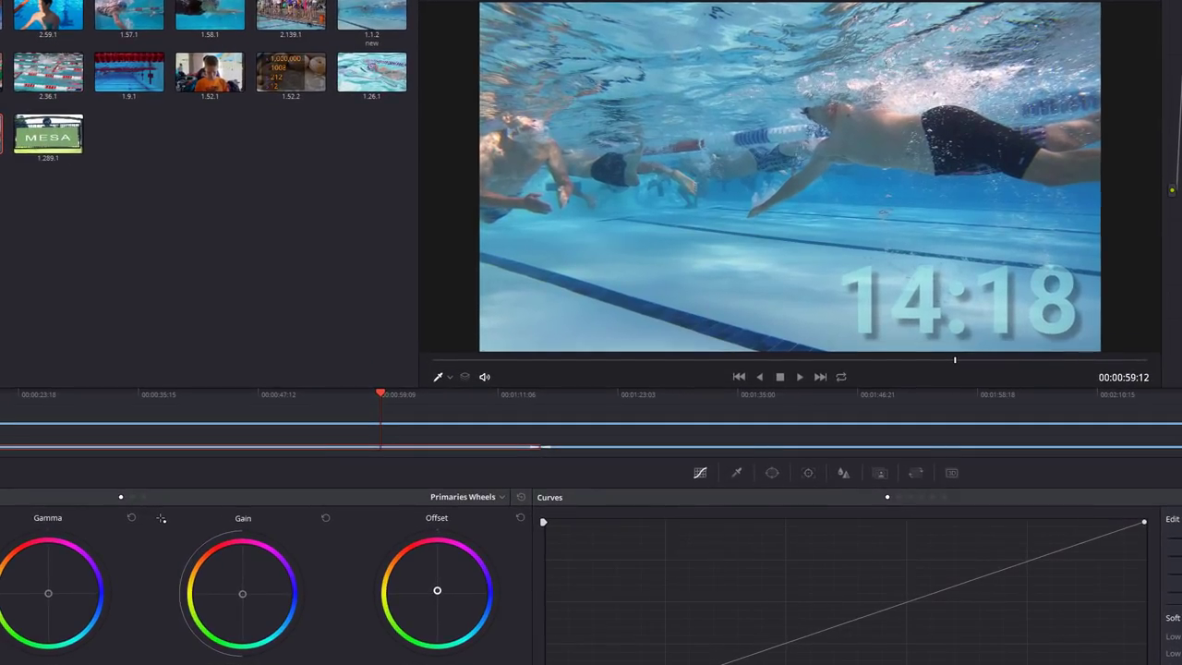
pyautogui.moveTo(437, 590); pyautogui.dragTo(434, 579)
pyautogui.moveTo(434, 579); pyautogui.dragTo(435, 579)
pyautogui.scroll(3, 933, 83)
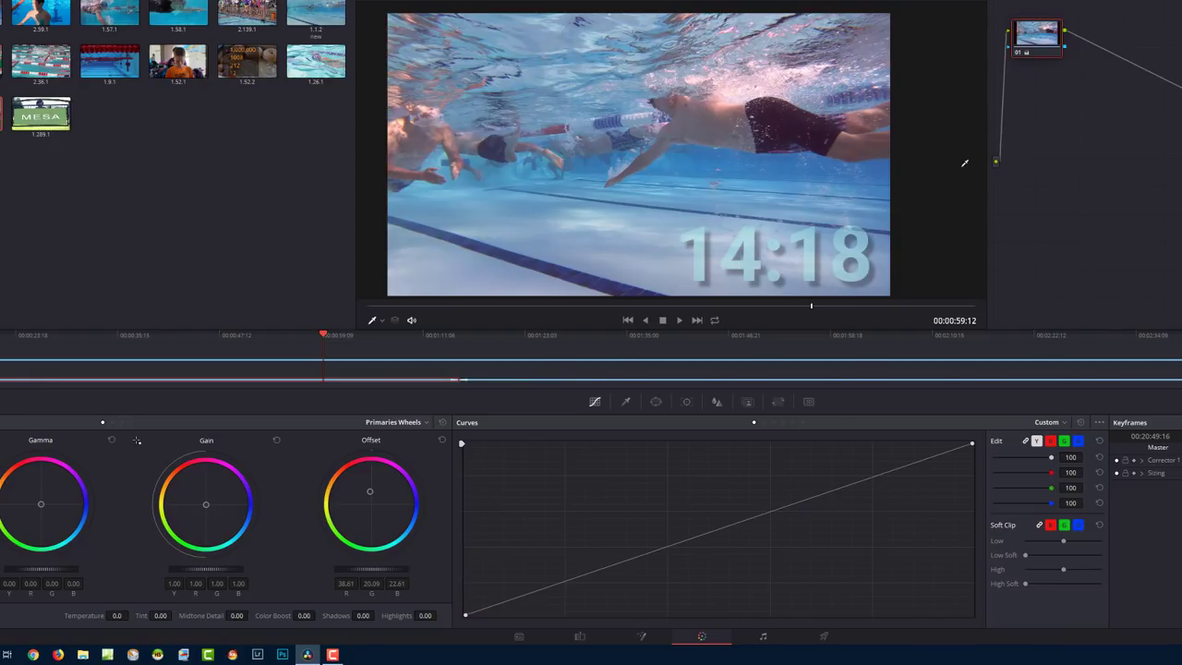
# - Add enabled serial node 02 with a slight Lift nudge and Gain trim to 0.97/1.01/0.98
pyautogui.hotkey('alt', 's')
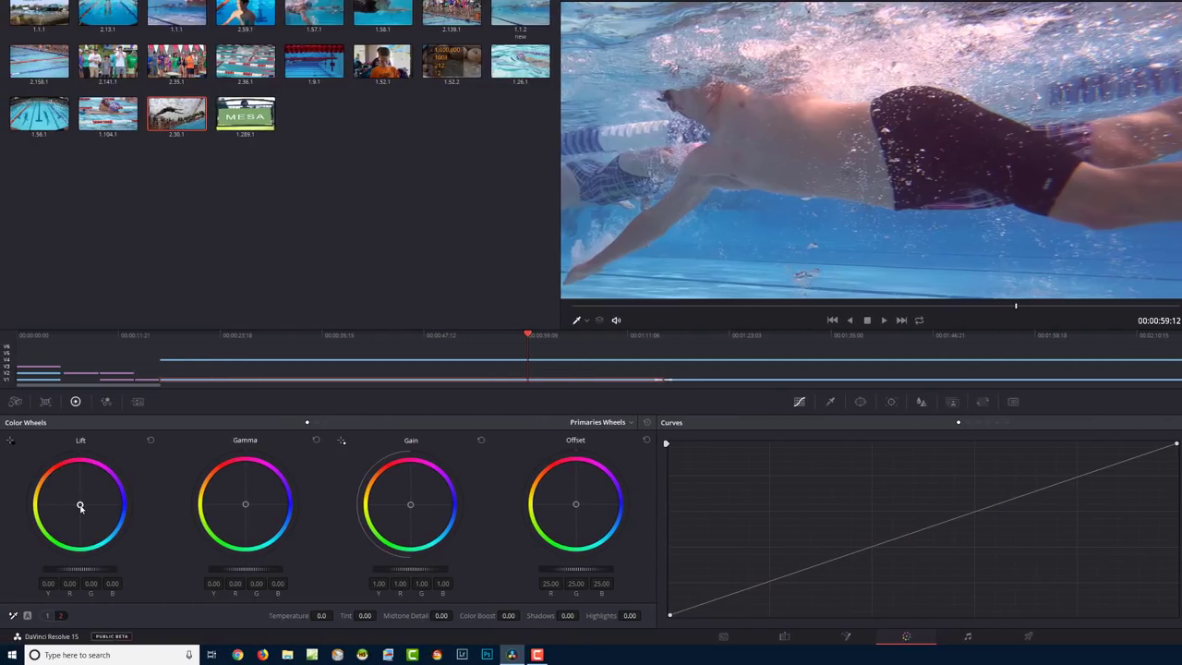
pyautogui.moveTo(81, 506); pyautogui.dragTo(81, 507)
pyautogui.moveTo(411, 508); pyautogui.dragTo(410, 504)
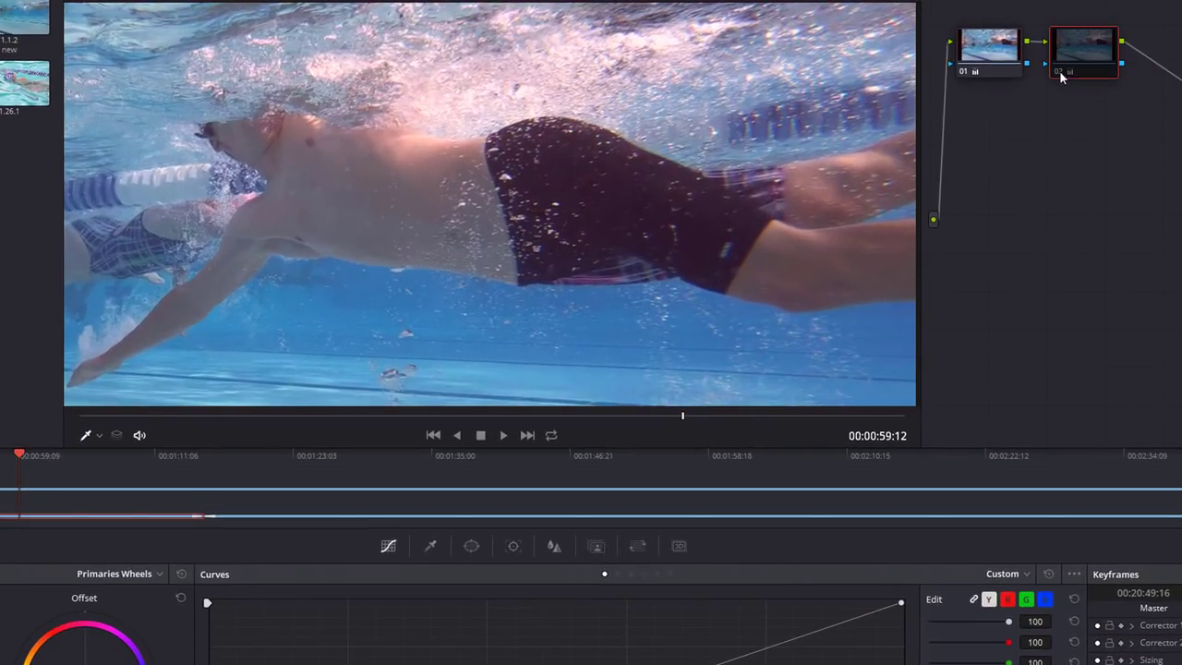
pyautogui.hotkey('ctrl', 'd')
pyautogui.scroll(-4, 664, 236)
pyautogui.scroll(2, 739, 216)
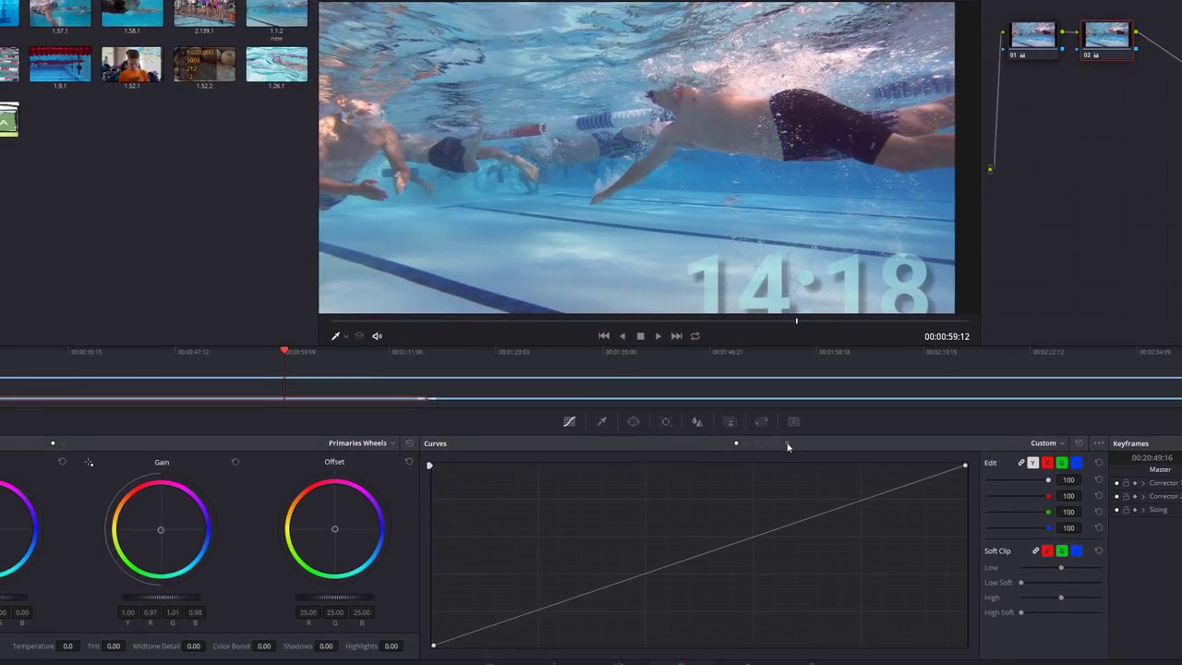
# - Switch node 02's curve to Lum Vs Sat and drop shadow saturation to zero
pyautogui.click(750, 472)
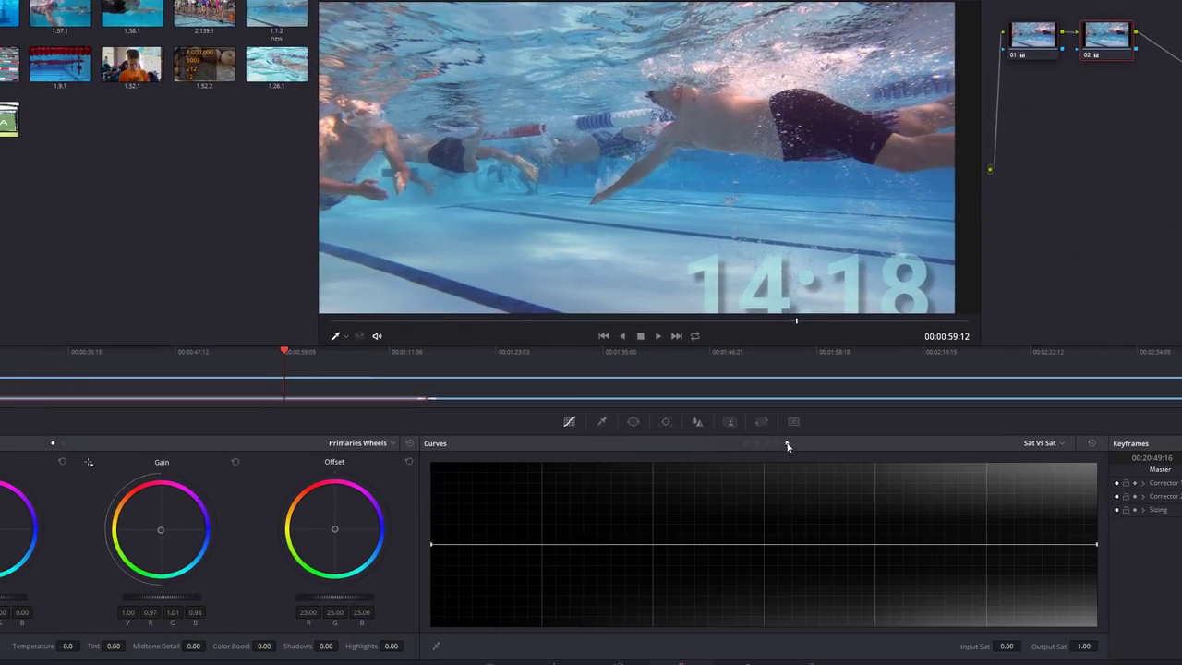
pyautogui.click(776, 443)
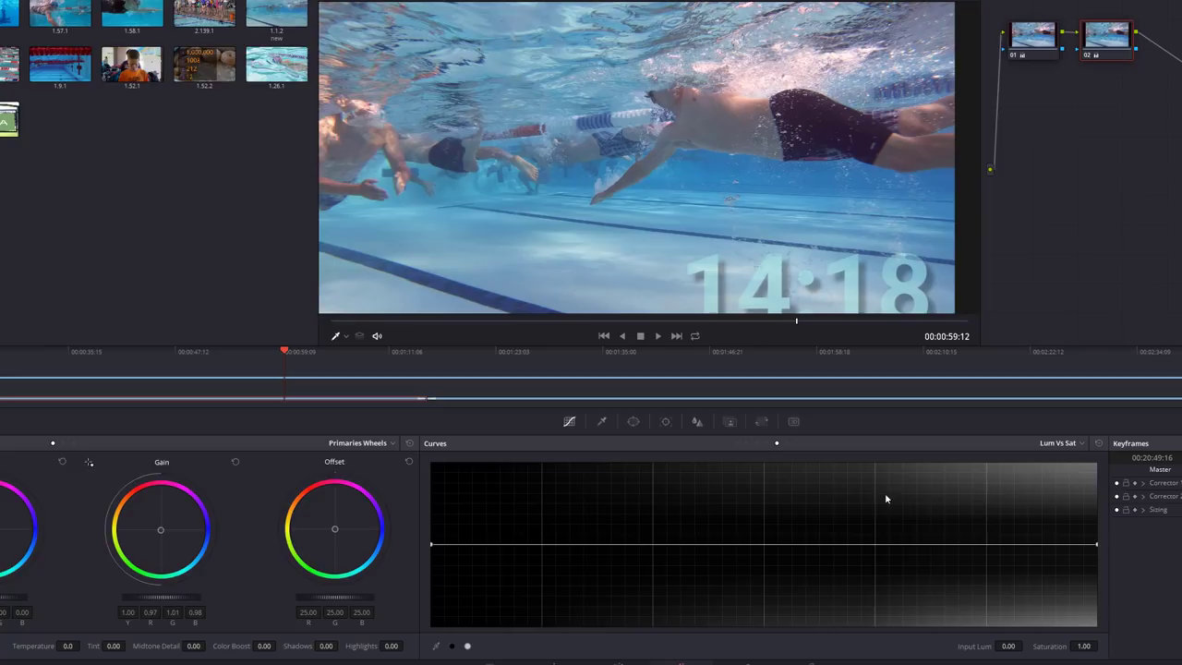
pyautogui.click(626, 546)
pyautogui.moveTo(433, 547); pyautogui.dragTo(432, 624)
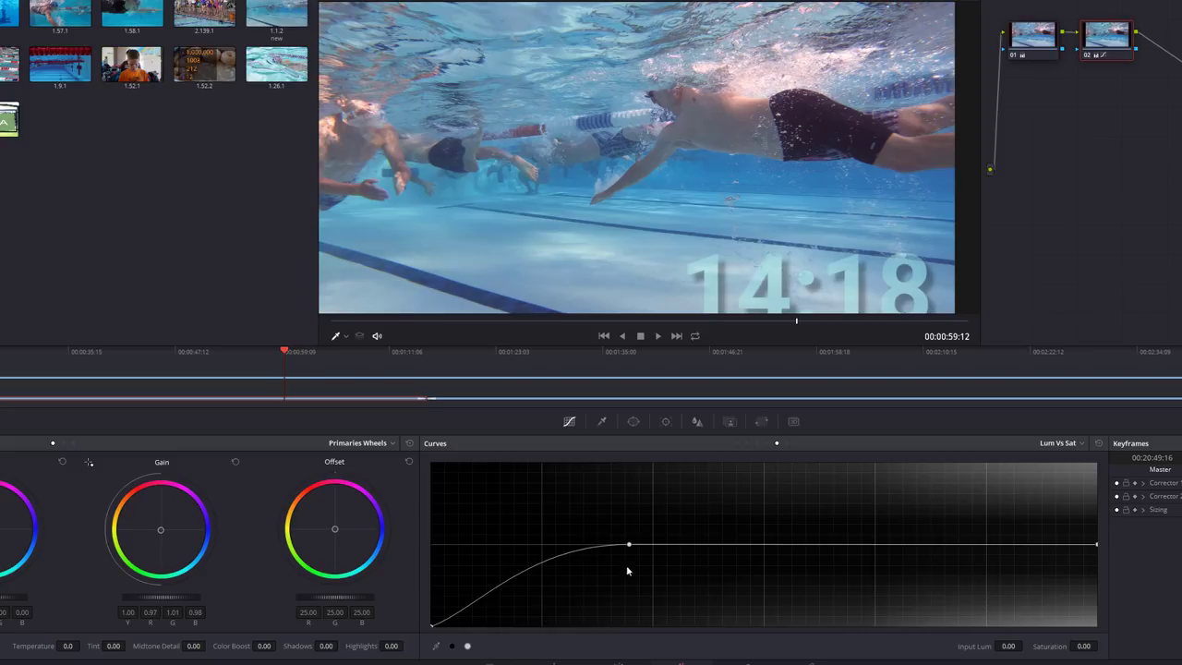
pyautogui.moveTo(629, 548); pyautogui.dragTo(640, 547)
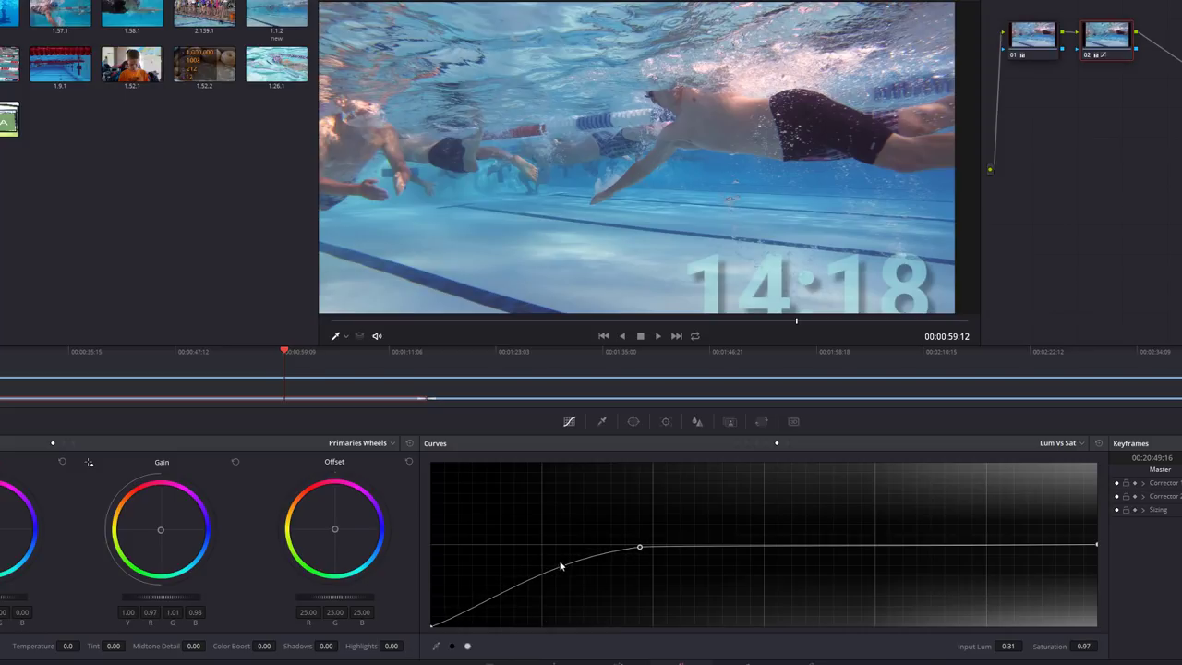
pyautogui.moveTo(561, 567)
pyautogui.mouseDown()
pyautogui.moveTo(561, 582)
pyautogui.moveTo(561, 562)
pyautogui.moveTo(551, 568)
pyautogui.mouseUp()
pyautogui.moveTo(637, 549); pyautogui.dragTo(644, 549)
# - Drop highlight saturation to zero and lift the midtone point to about 1.11
pyautogui.click(900, 545)
pyautogui.moveTo(1097, 546); pyautogui.dragTo(1087, 630)
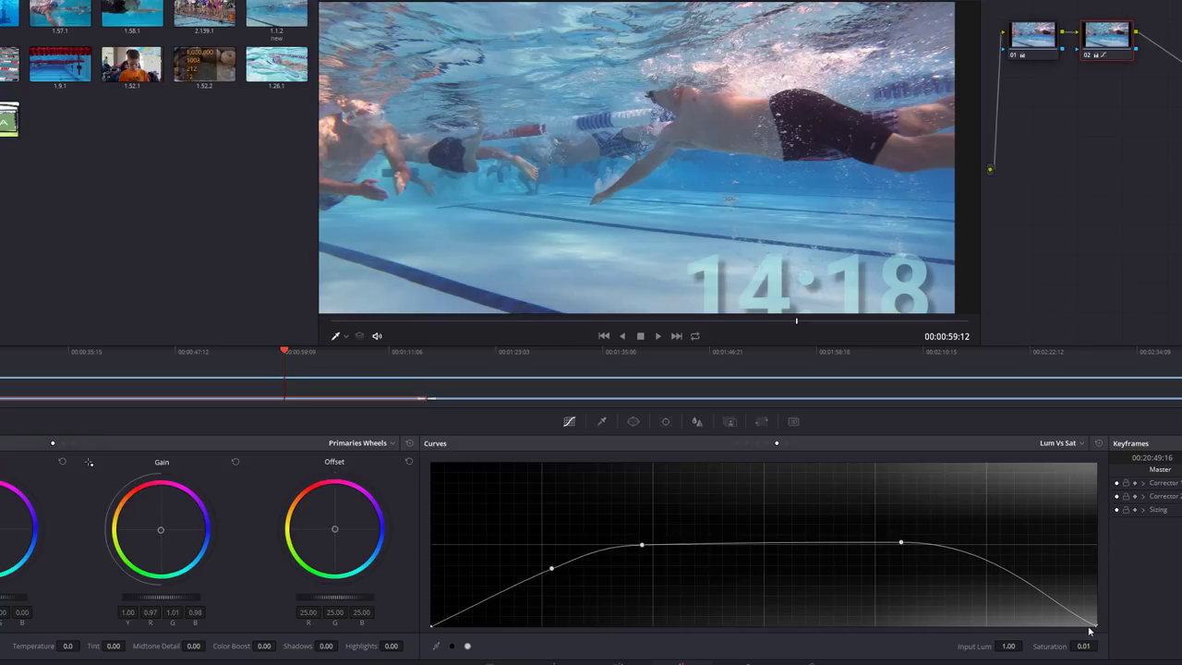
pyautogui.click(1010, 568)
pyautogui.moveTo(1010, 569)
pyautogui.mouseDown()
pyautogui.moveTo(1007, 582)
pyautogui.moveTo(984, 584)
pyautogui.moveTo(1021, 565)
pyautogui.moveTo(986, 582)
pyautogui.moveTo(993, 576)
pyautogui.mouseUp()
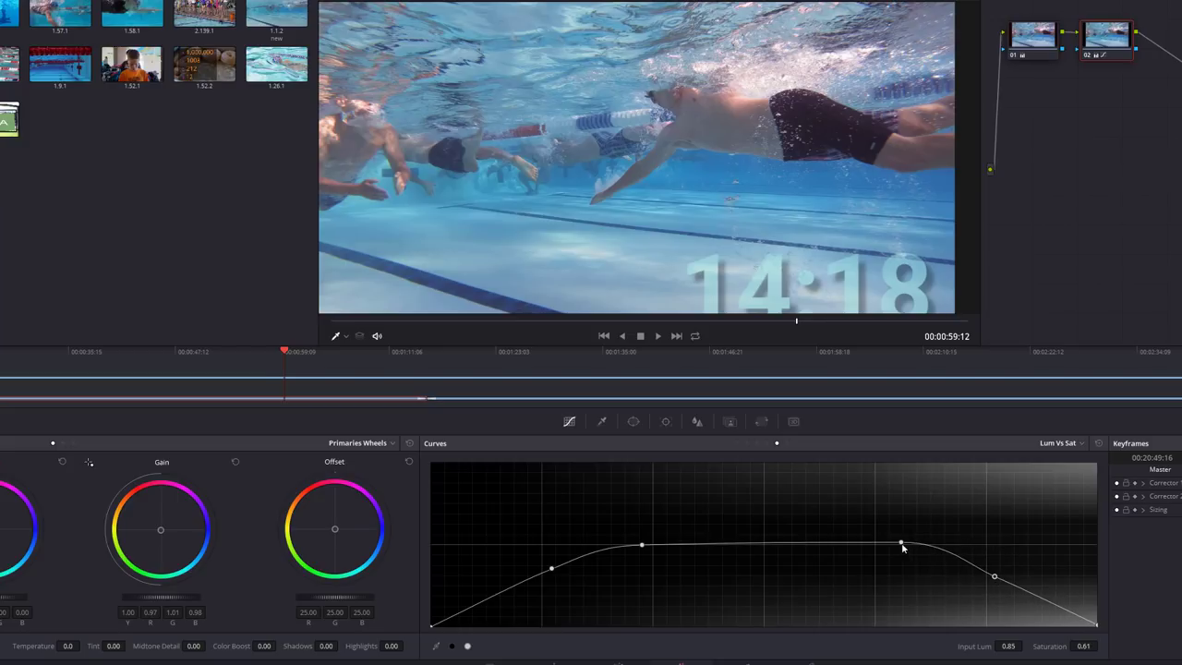
pyautogui.moveTo(900, 544); pyautogui.dragTo(900, 548)
pyautogui.moveTo(776, 551); pyautogui.dragTo(724, 542)
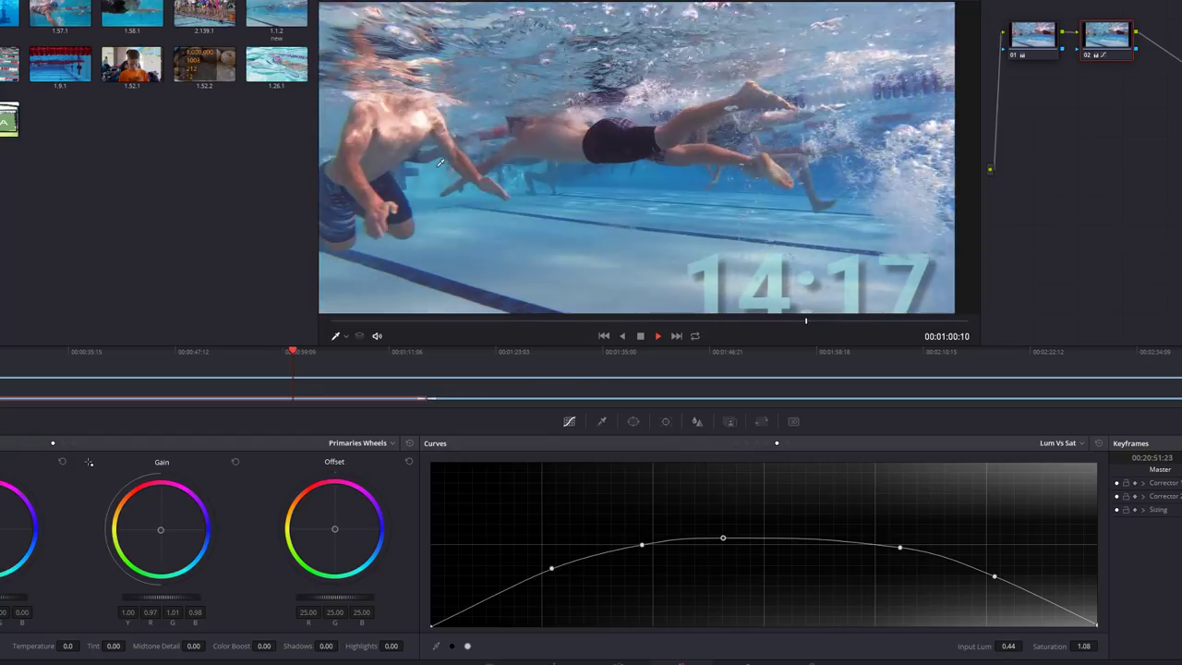
# - Stop playback, step back five frames to 00:01:02:01, and compare before/after
pyautogui.press('space')
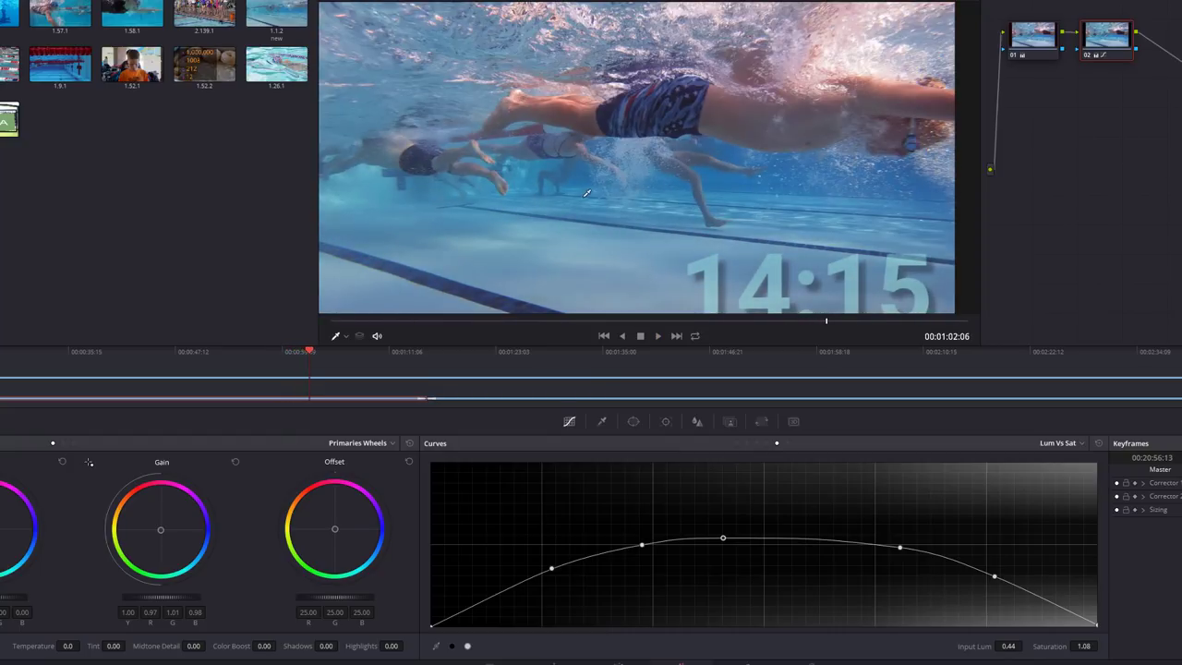
pyautogui.press('Left')
pyautogui.press('Left')
pyautogui.press('Left')
pyautogui.press('Left')
pyautogui.press('Left')
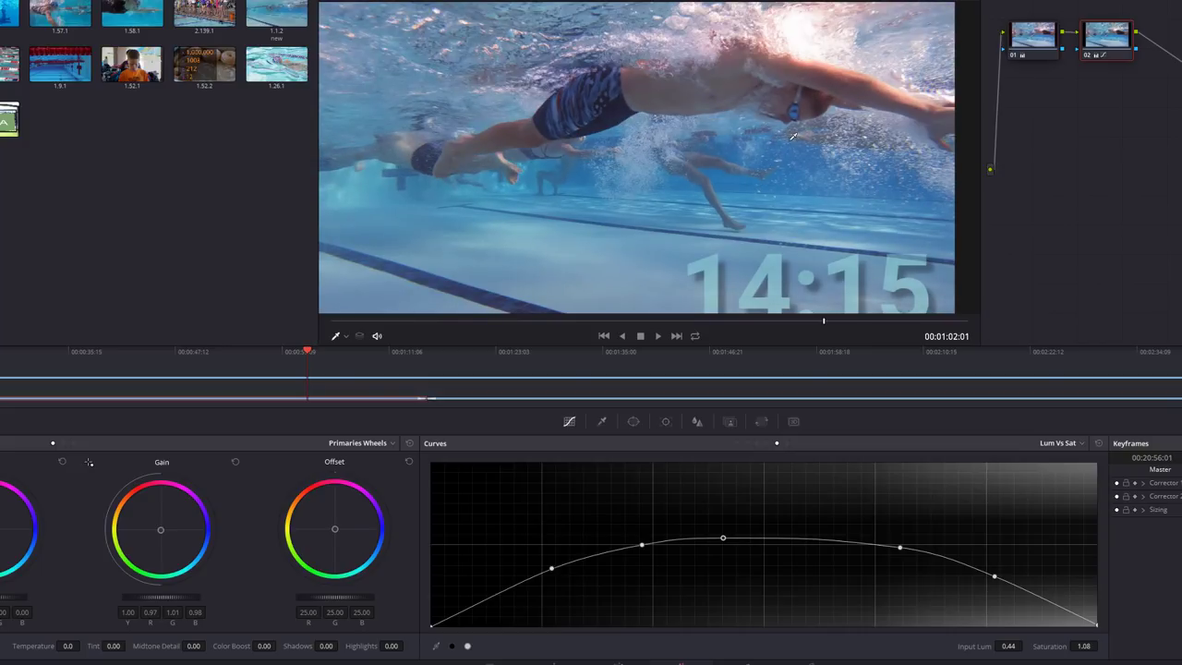
pyautogui.hotkey('shift', 'd')
pyautogui.hotkey('shift', 'd')
pyautogui.hotkey('shift', 'd')
pyautogui.hotkey('shift', 'd')
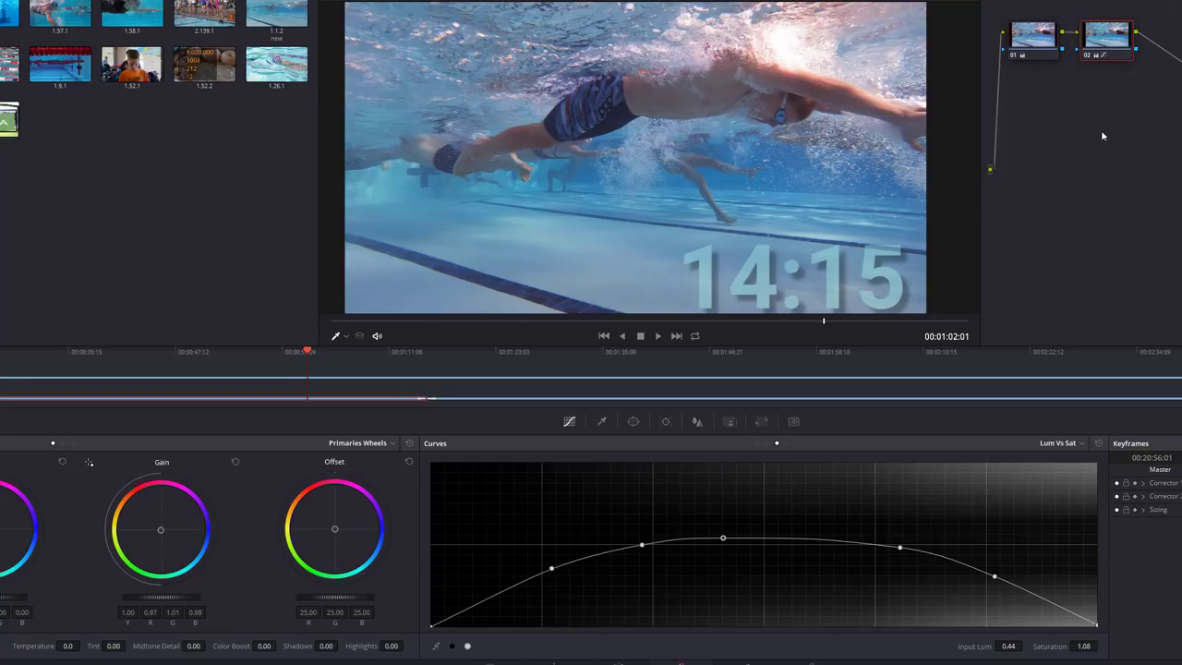
# - Add serial node 03 with the Six Vector - Red qualifier preset and check the key highlight
pyautogui.hotkey('alt', 's')
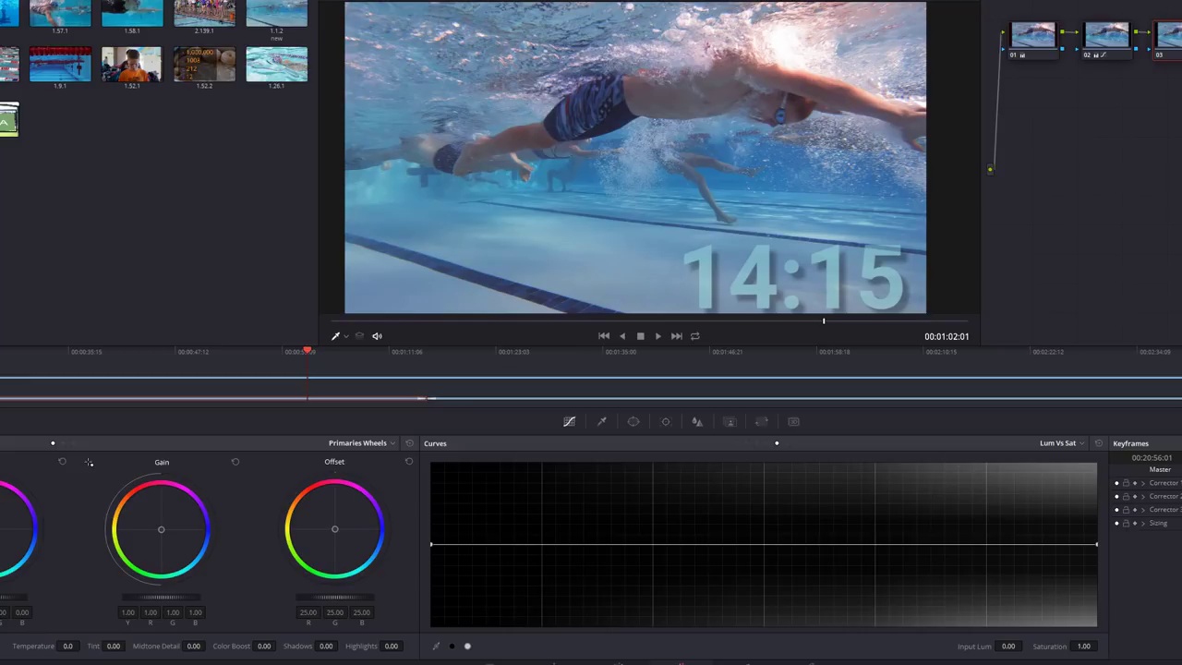
pyautogui.click(37, 0)
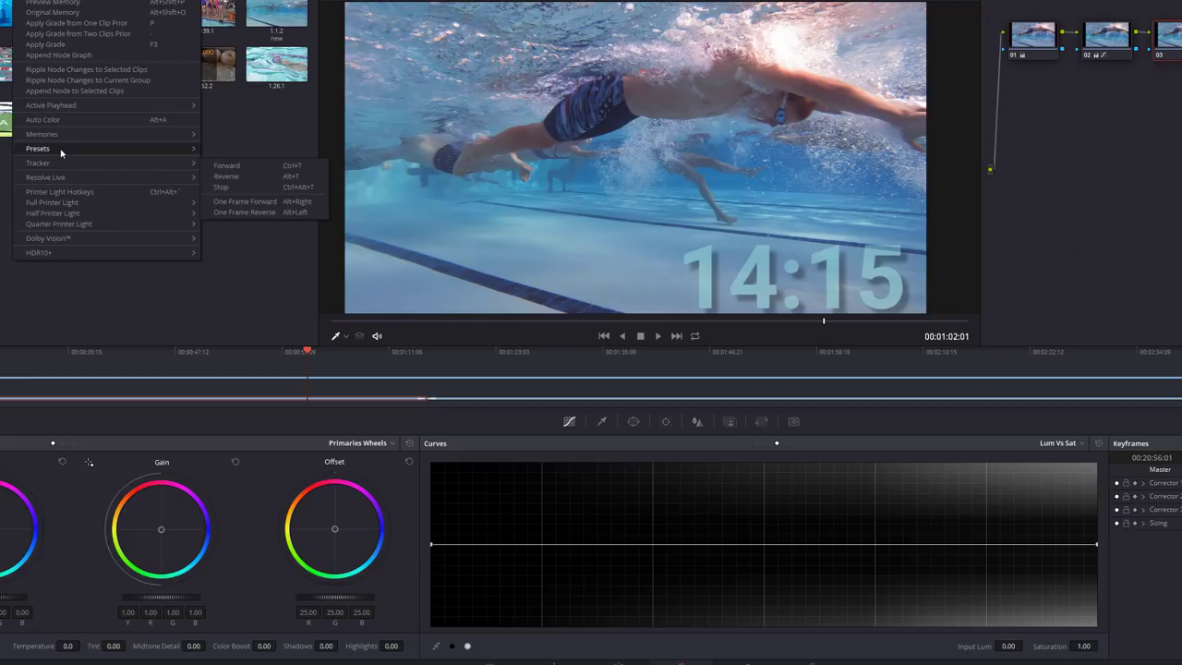
pyautogui.moveTo(61, 151)
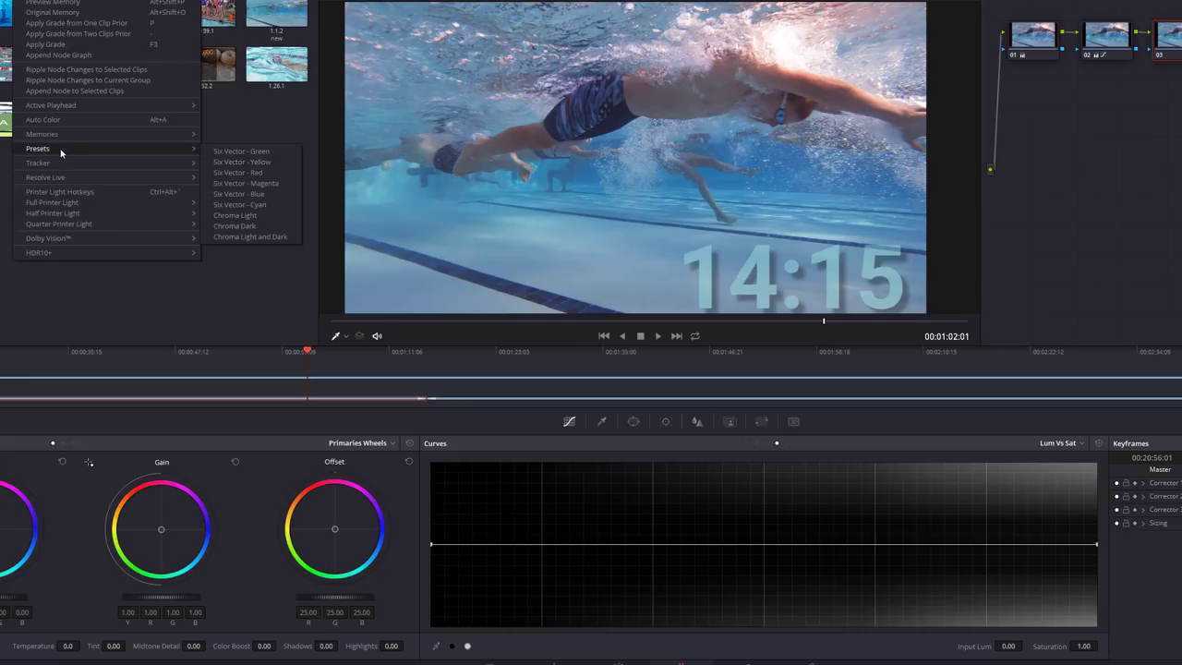
pyautogui.click(246, 174)
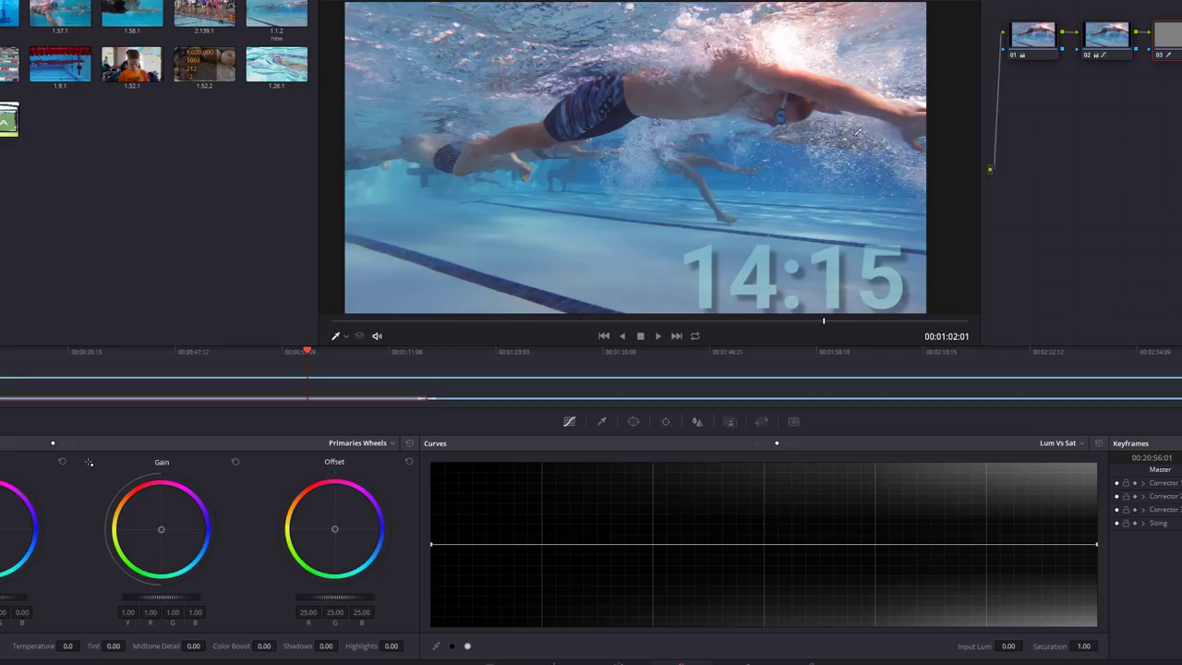
pyautogui.hotkey('shift', 'h')
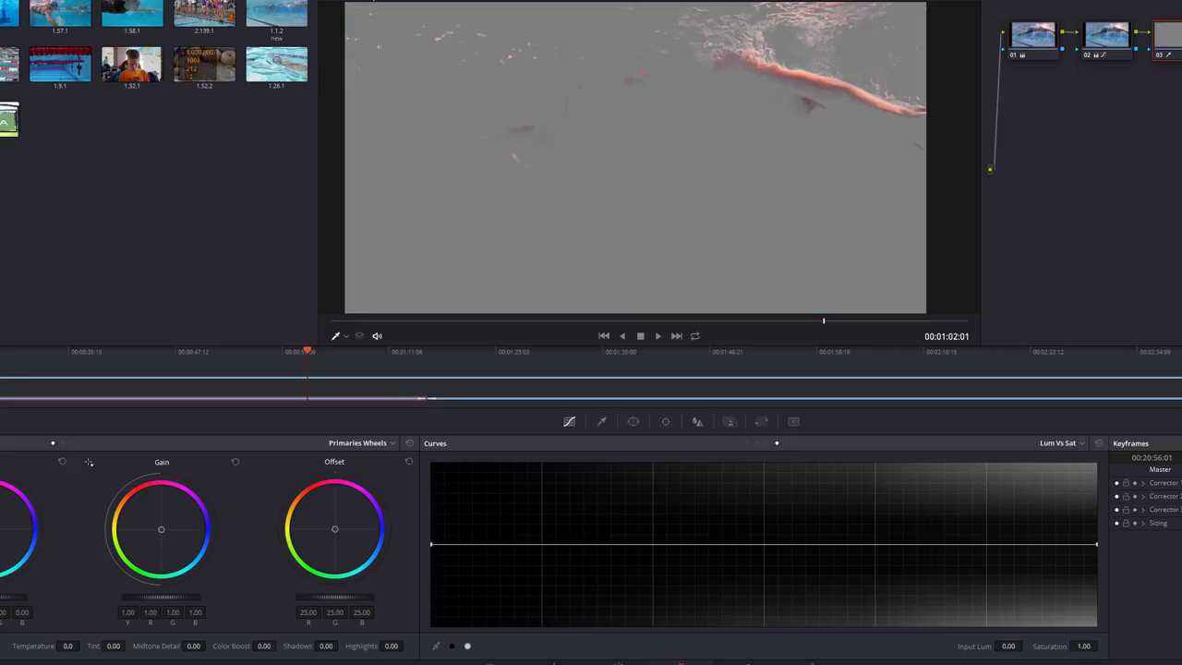
pyautogui.hotkey('shift', 'h')
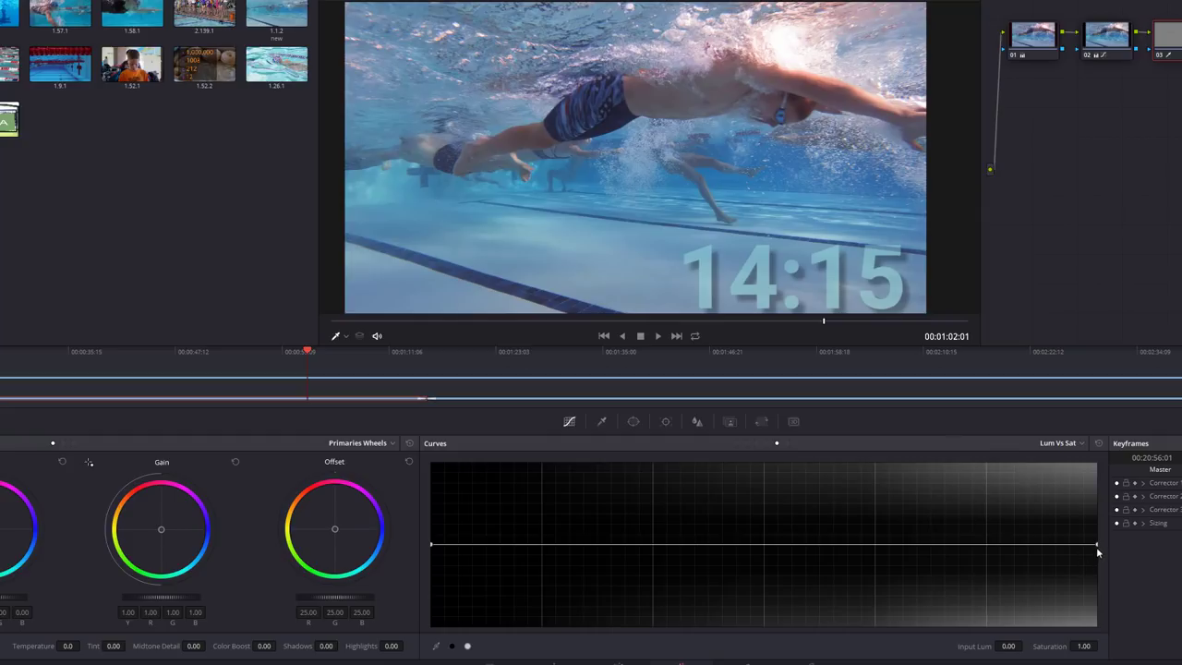
# - Slope node 03's Lum vs Sat curve down, boosting shadows and lowering highlights to about 0.74
pyautogui.moveTo(1097, 547); pyautogui.dragTo(1097, 565)
pyautogui.moveTo(432, 549); pyautogui.dragTo(431, 528)
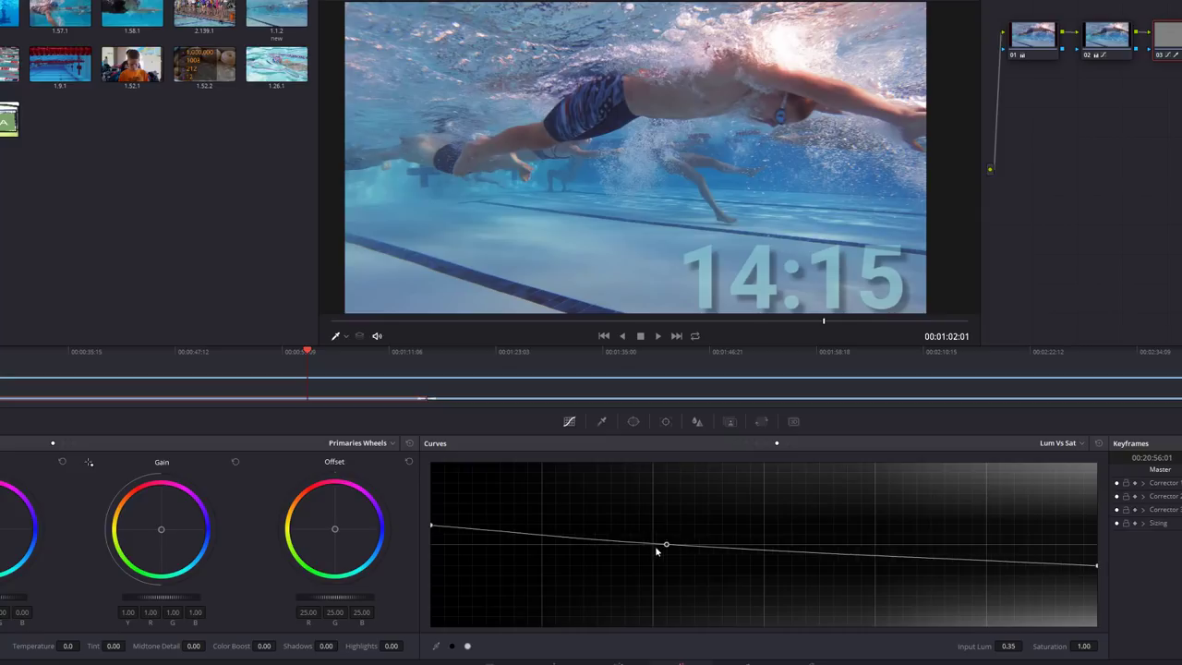
pyautogui.click(604, 536)
pyautogui.moveTo(604, 540); pyautogui.dragTo(603, 543)
pyautogui.moveTo(839, 559); pyautogui.dragTo(892, 558)
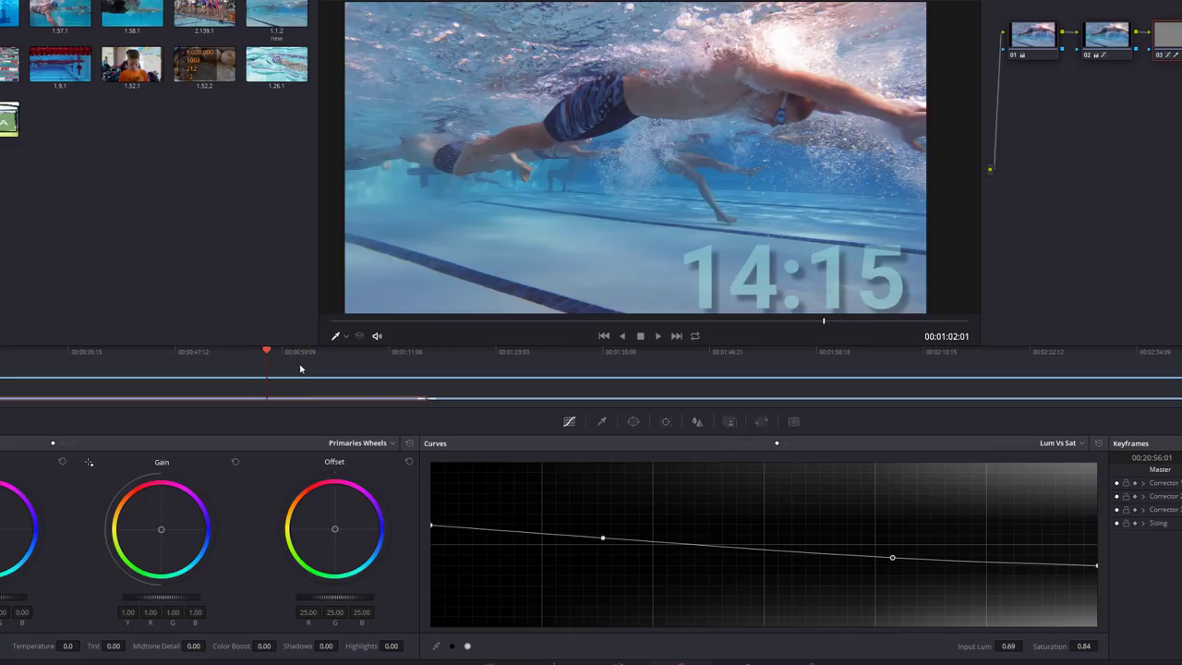
pyautogui.press('space')
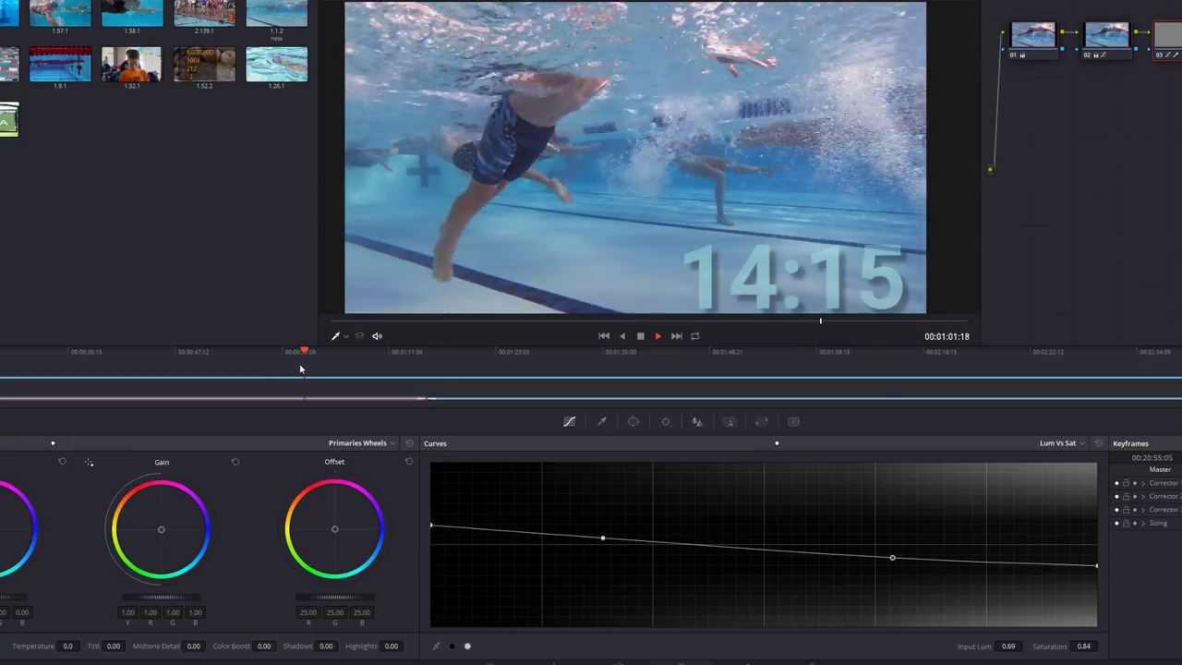
pyautogui.press('space')
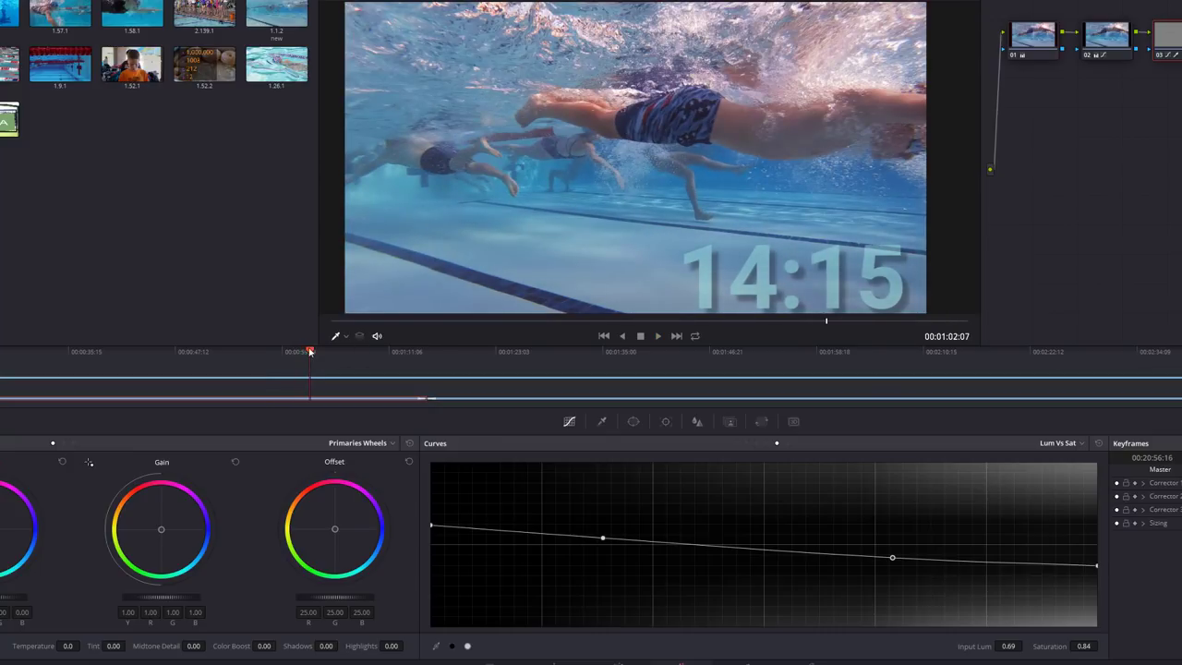
pyautogui.moveTo(310, 352); pyautogui.dragTo(308, 356)
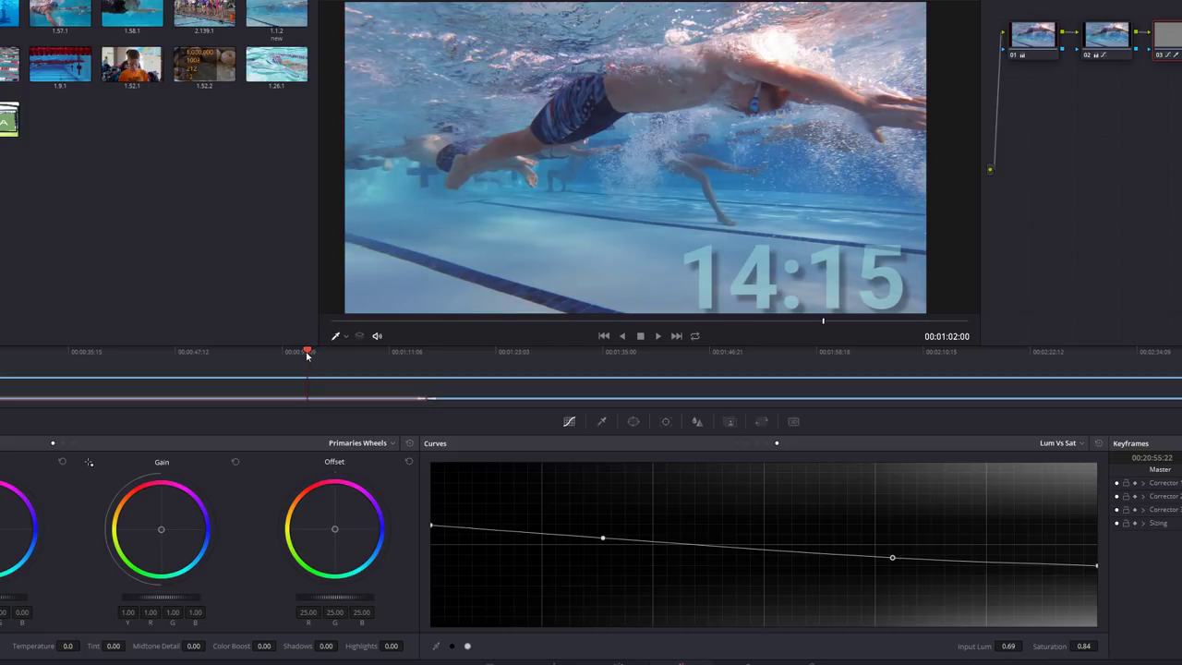
pyautogui.press('space')
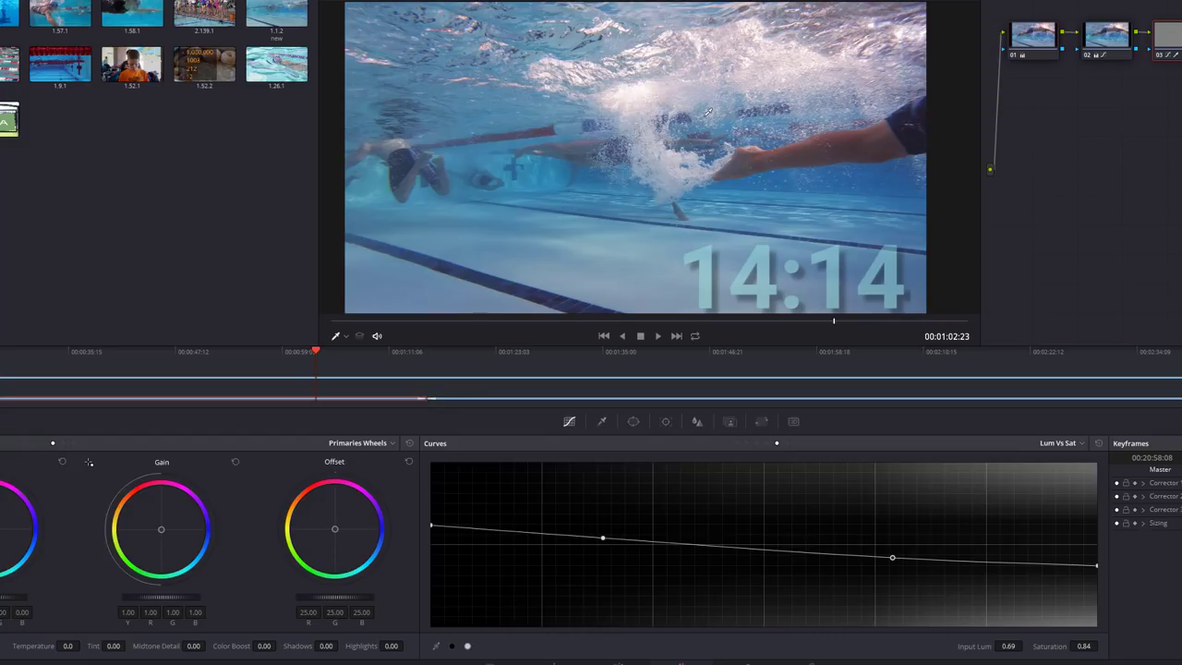
# - Scrub back to 00:01:00:11, enable the viewer's picker RGB readout, and show the video scopes
pyautogui.moveTo(321, 354); pyautogui.dragTo(292, 356)
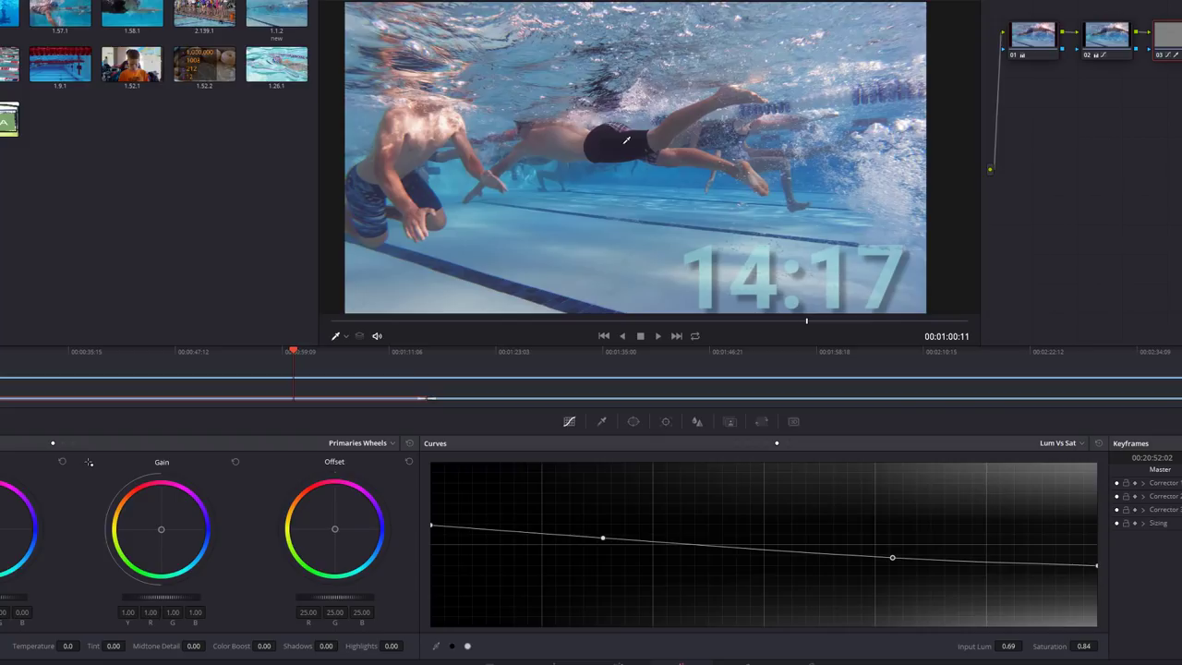
pyautogui.rightClick(626, 140)
pyautogui.click(647, 286)
pyautogui.hotkey('ctrl', 'shift', 'w')
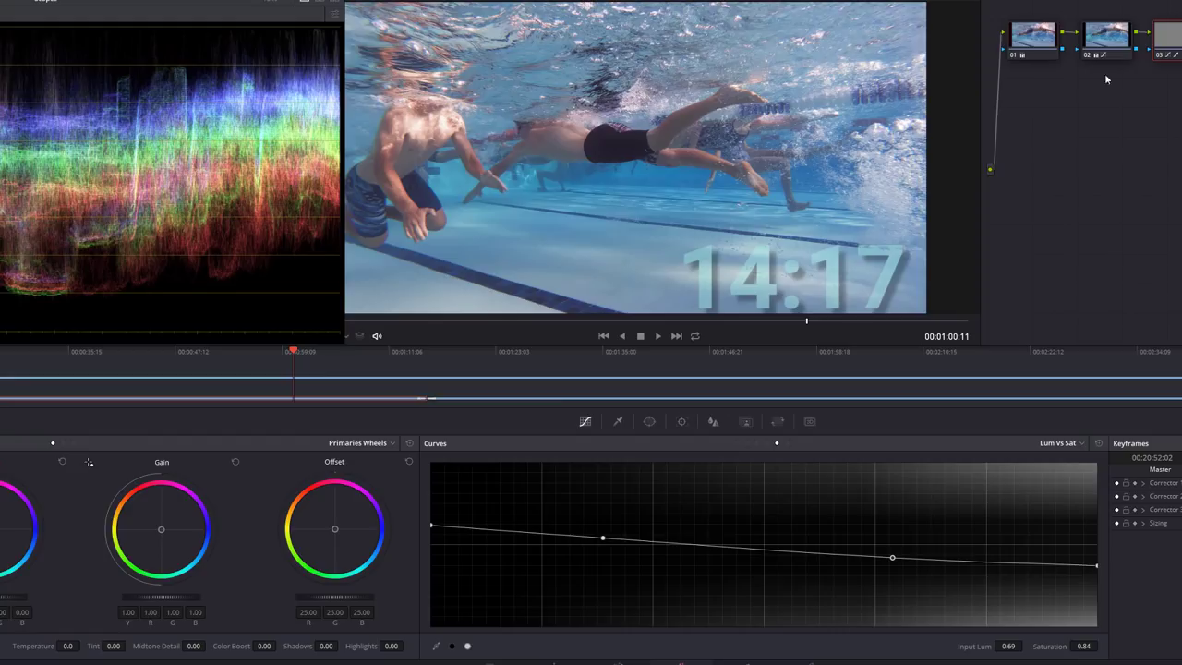
# - Select node 02 to view its arched Lum vs Sat curve peaking at 1.08
pyautogui.click(1109, 42)
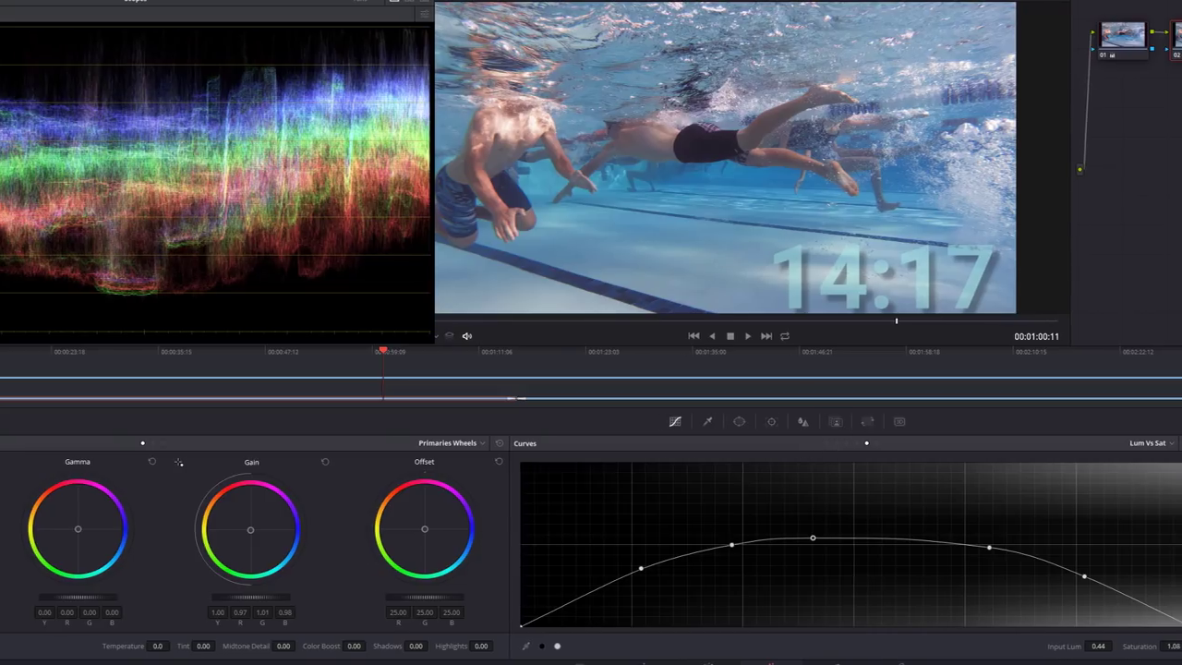
# - Add serial node 04 after node 03
pyautogui.click(1084, 37)
pyautogui.hotkey('alt', 's')
pyautogui.scroll(-1, 517, 245)
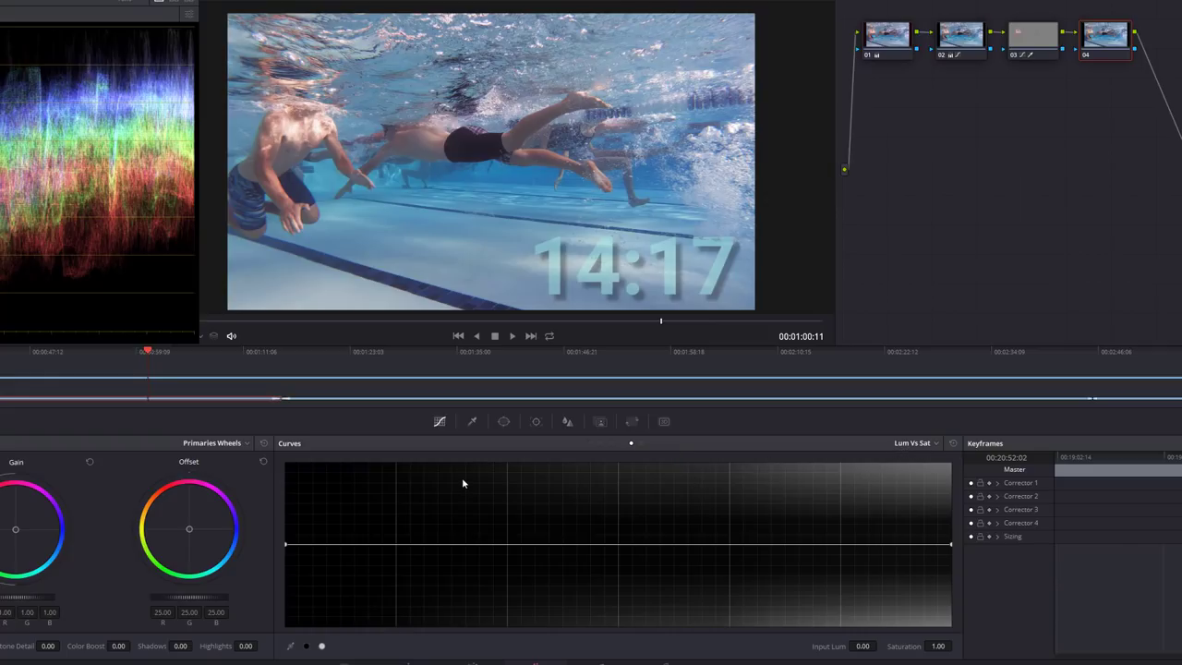
# - Shape node 04's Lum vs Sat curve, lowering shadow saturation to 0.65 at 0.18 and trimming highlights
pyautogui.moveTo(951, 546); pyautogui.dragTo(957, 539)
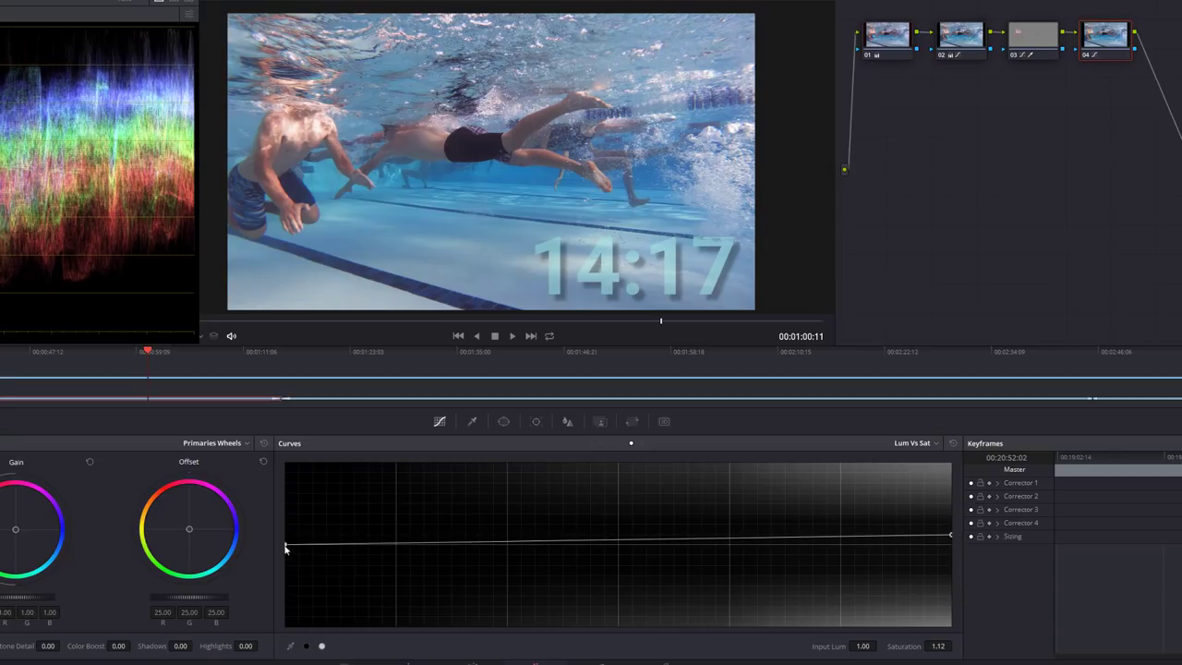
pyautogui.moveTo(286, 548); pyautogui.dragTo(286, 578)
pyautogui.moveTo(440, 563); pyautogui.dragTo(451, 553)
pyautogui.moveTo(738, 548); pyautogui.dragTo(774, 546)
pyautogui.moveTo(950, 535); pyautogui.dragTo(951, 569)
pyautogui.moveTo(282, 579); pyautogui.dragTo(285, 592)
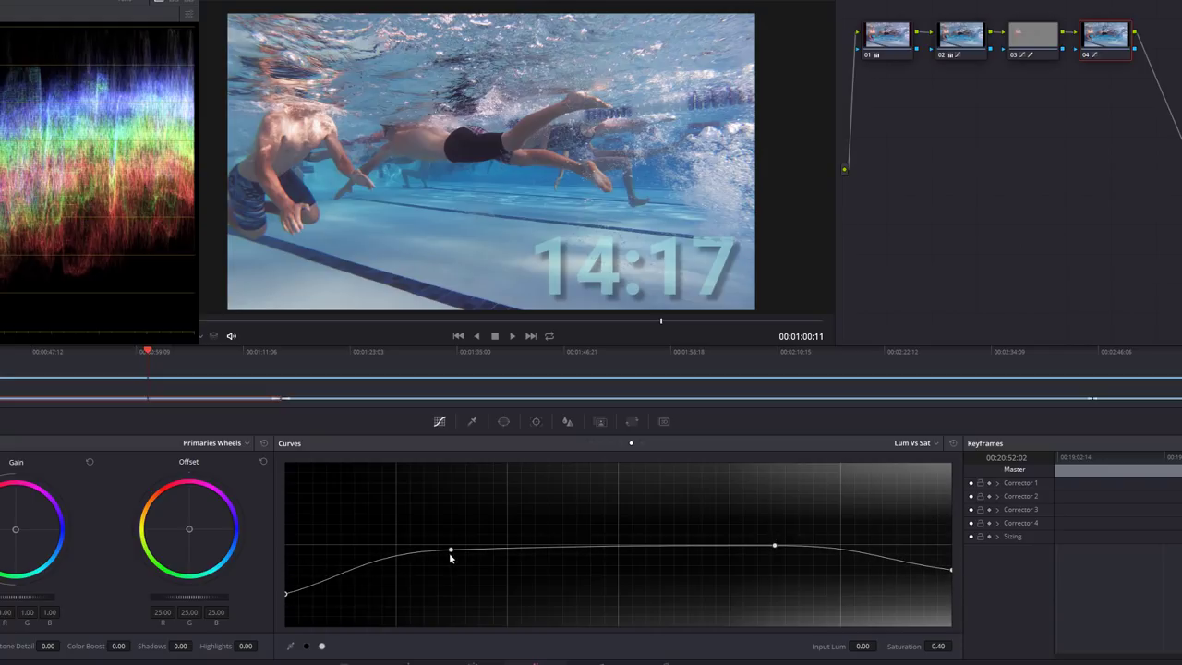
pyautogui.moveTo(450, 555); pyautogui.dragTo(522, 546)
pyautogui.moveTo(417, 561)
pyautogui.mouseDown()
pyautogui.moveTo(400, 588)
pyautogui.moveTo(404, 579)
pyautogui.mouseUp()
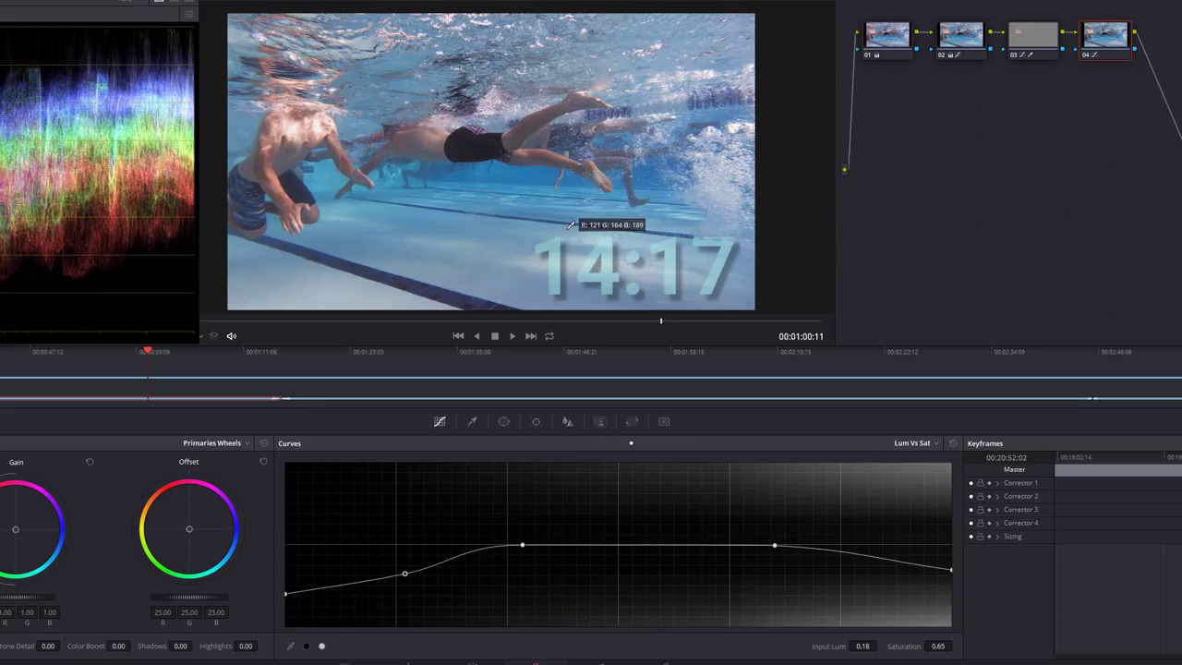
# - Play past the graded clip until the next, ungraded clip with a single node appears
pyautogui.press('space')
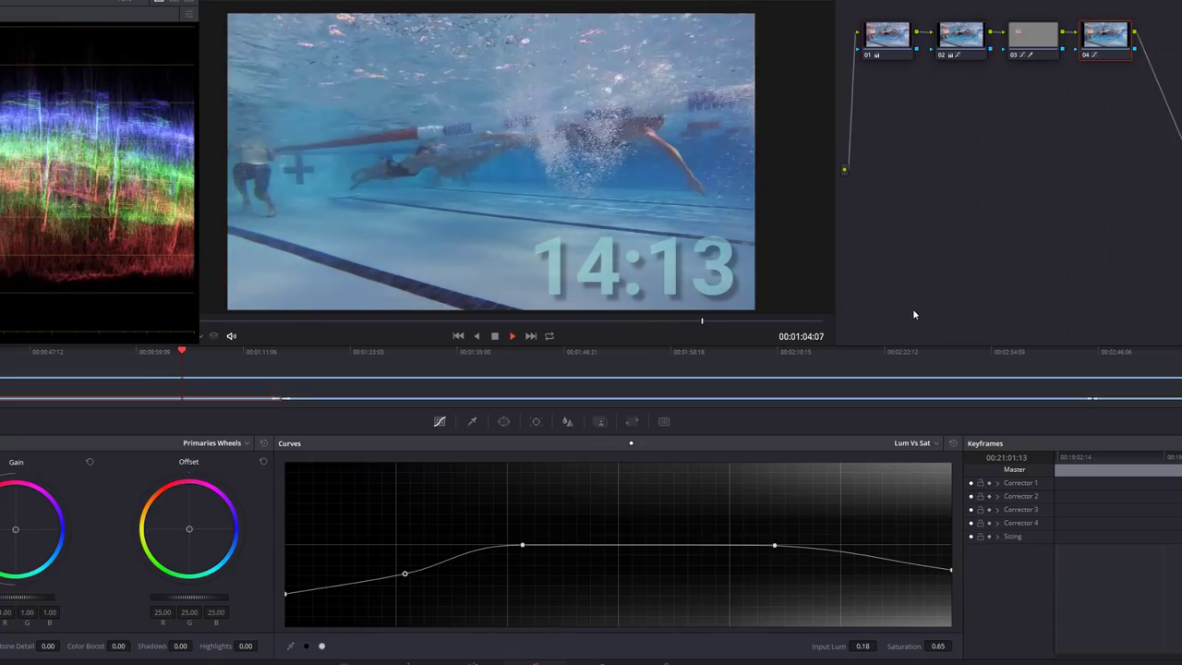
pyautogui.scroll(1, 690, 225)
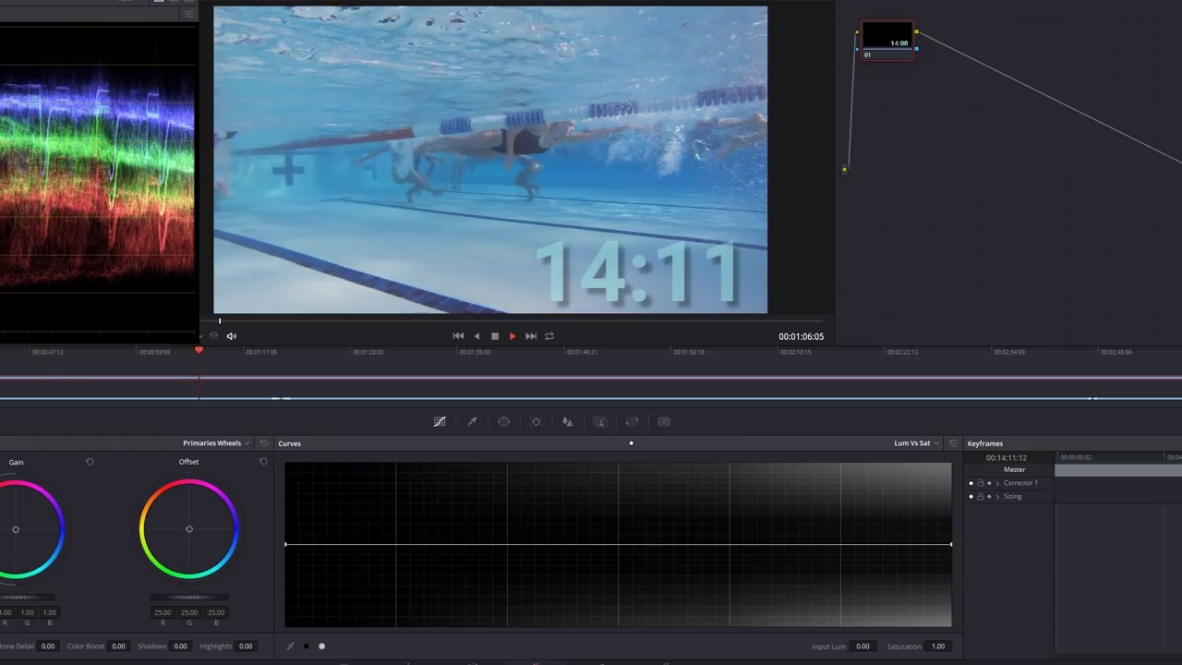
pyautogui.press('space')
pyautogui.press('Up')
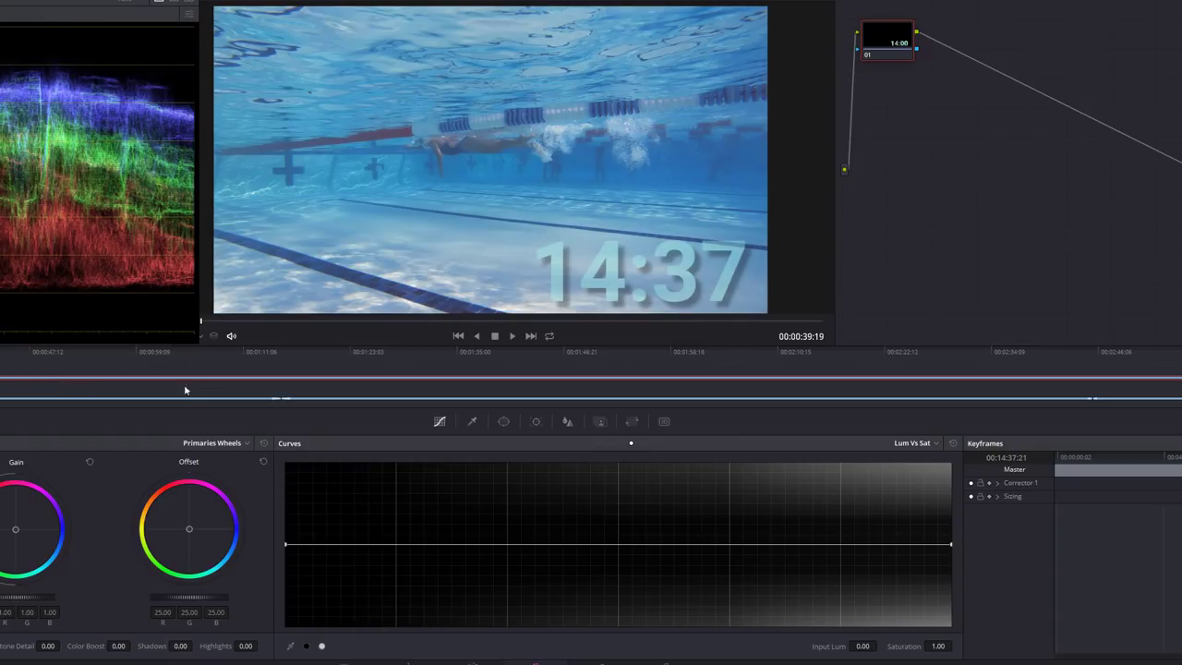
pyautogui.press('space')
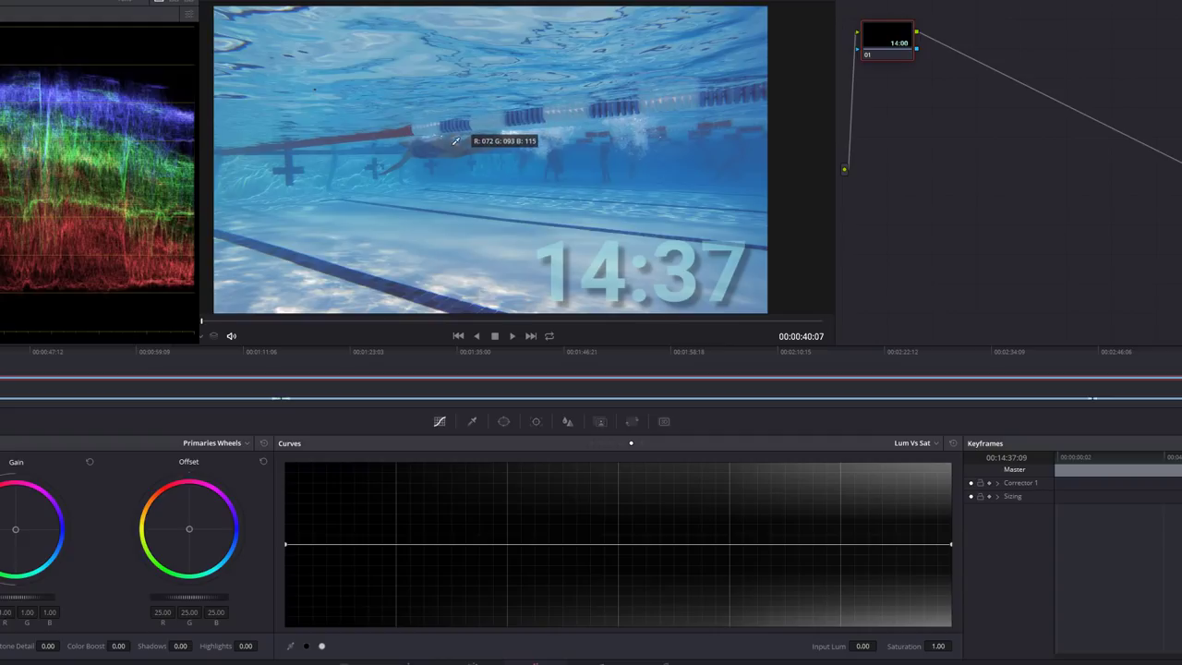